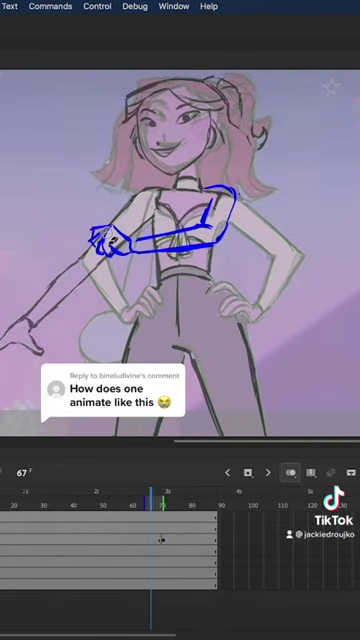
Brush a blue arm outline from hand to shoulder on frame 69, then return to frame 67.
{"action": "key", "text": "period"}
{"action": "key", "text": "period"}
{"action": "key", "text": "ctrl+v"}
{"action": "mouse_move", "coordinate": [70, 292]}
{"action": "left_mouse_down"}
{"action": "mouse_move", "coordinate": [218, 186]}
{"action": "mouse_move", "coordinate": [78, 304]}
{"action": "left_mouse_up"}
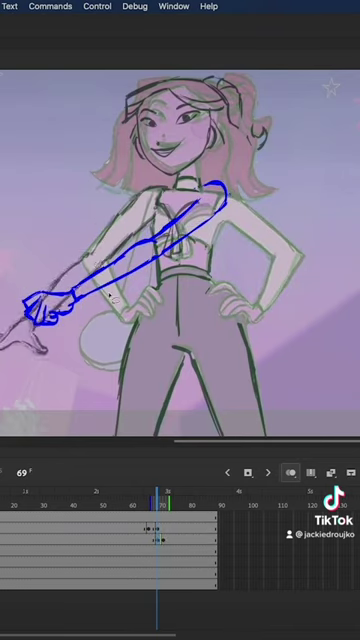
{"action": "key", "text": "comma"}
{"action": "key", "text": "comma"}
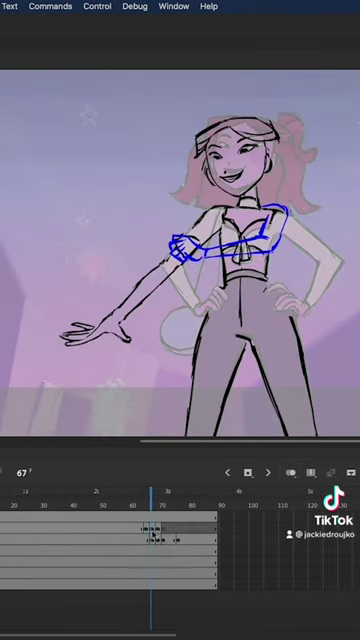
{"action": "key", "text": "comma"}
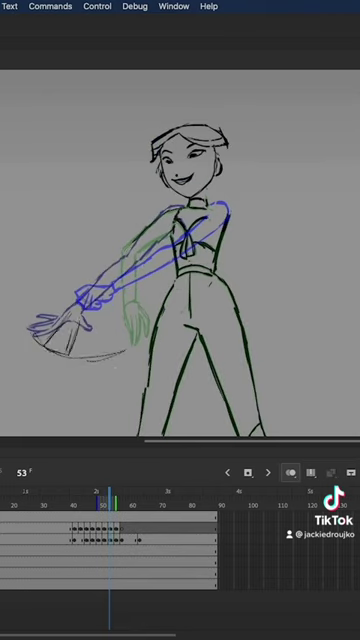
{"action": "key", "text": "period"}
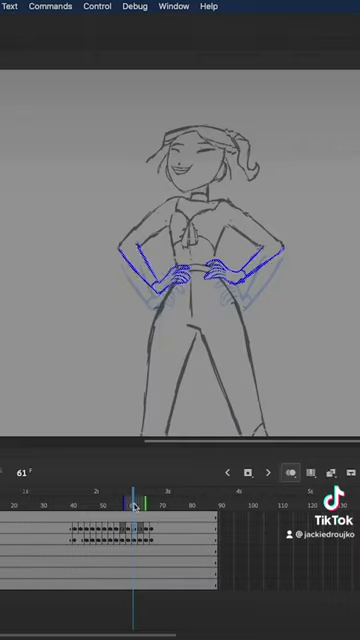
{"action": "key", "text": "comma"}
{"action": "key", "text": "comma"}
{"action": "key", "text": "comma"}
{"action": "key", "text": "comma"}
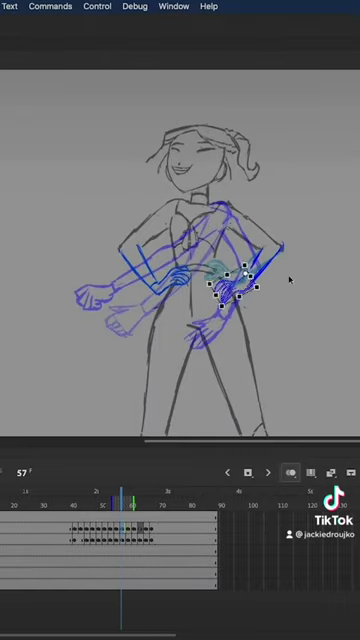
{"action": "key", "text": "period"}
{"action": "key", "text": "period"}
{"action": "key", "text": "period"}
{"action": "key", "text": "comma"}
{"action": "key", "text": "comma"}
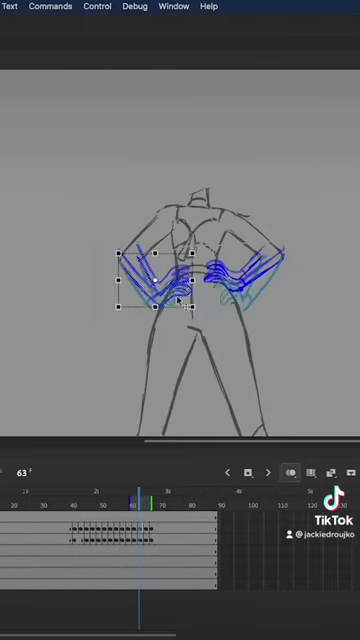
{"action": "key", "text": "Return"}
{"action": "key", "text": "Return"}
{"action": "key", "text": "period"}
{"action": "key", "text": "period"}
{"action": "key", "text": "period"}
{"action": "key", "text": "period"}
{"action": "key", "text": "Return"}
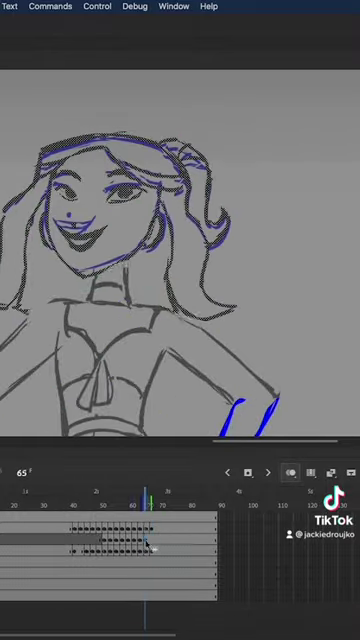
{"action": "key", "text": "Return"}
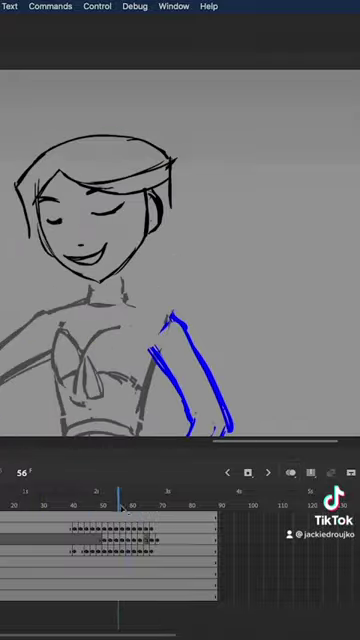
{"action": "key", "text": "Return"}
On frame 61, brush a new outline over the right boot and select the right leg's strokes.
{"action": "left_click", "coordinate": [134, 499]}
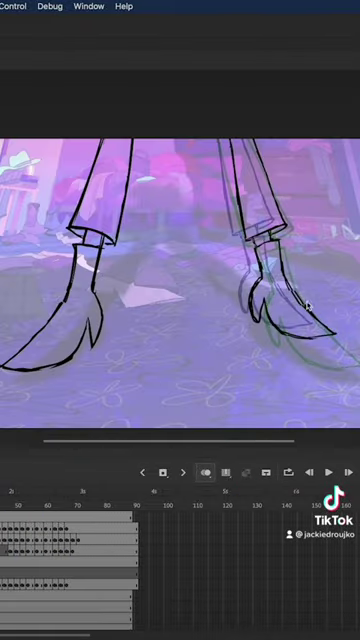
{"action": "left_click_drag", "start_coordinate": [232, 350], "coordinate": [355, 182]}
{"action": "key", "text": "ctrl+a"}
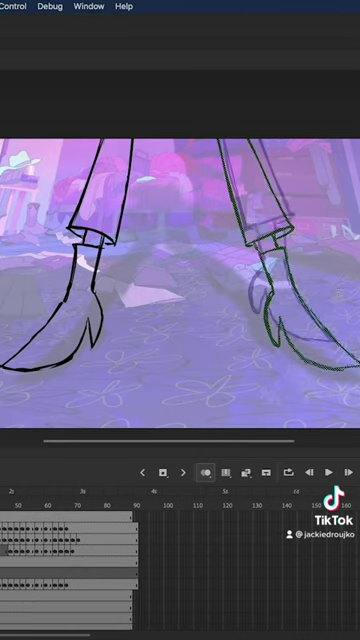